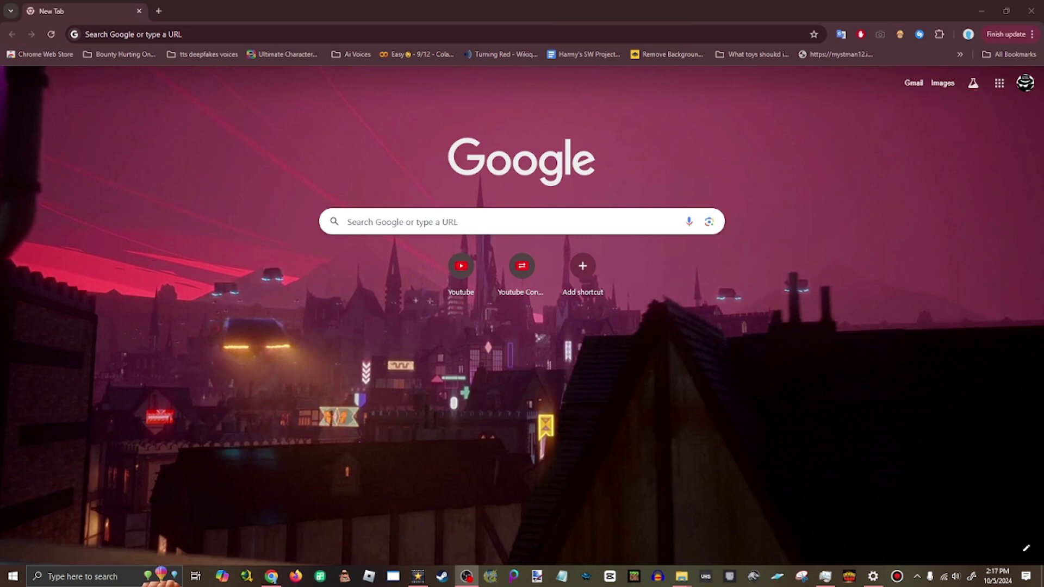
# On character.ai, search characters for 'text to speech' and open the Text to speech bot's chat.
pyautogui.click(110, 30)
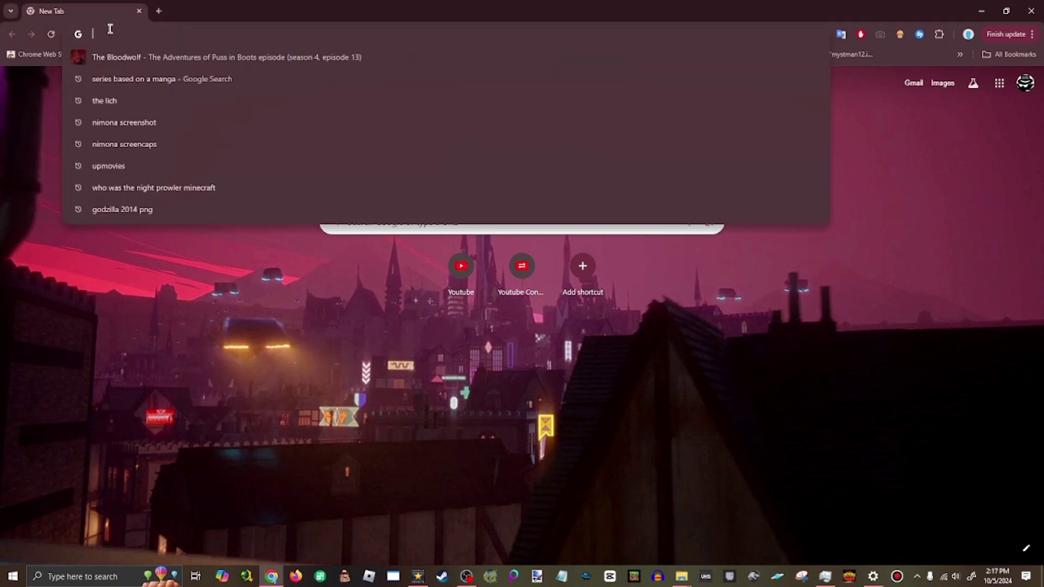
pyautogui.write('charac')
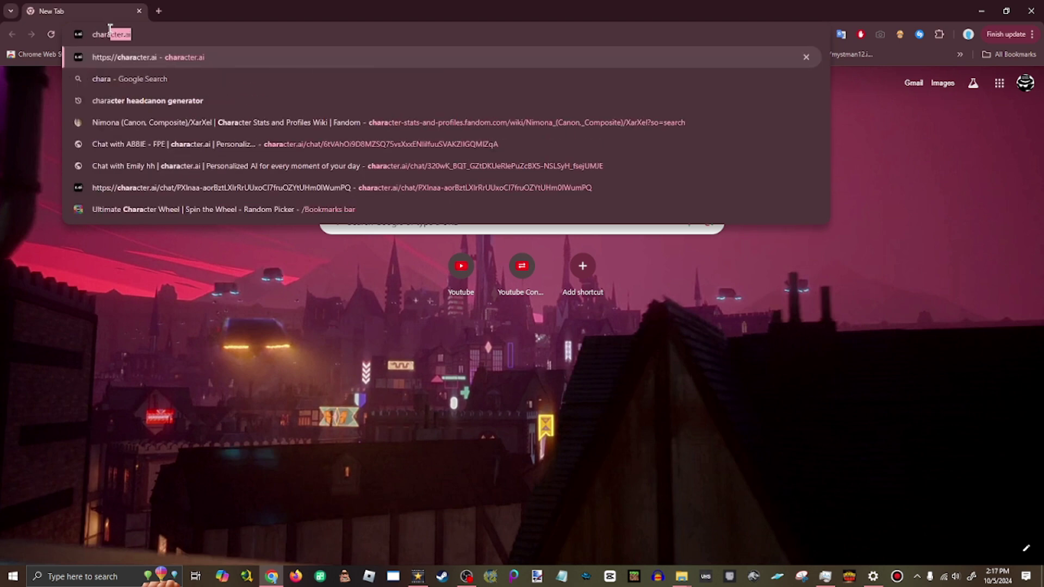
pyautogui.write('ter.ai')
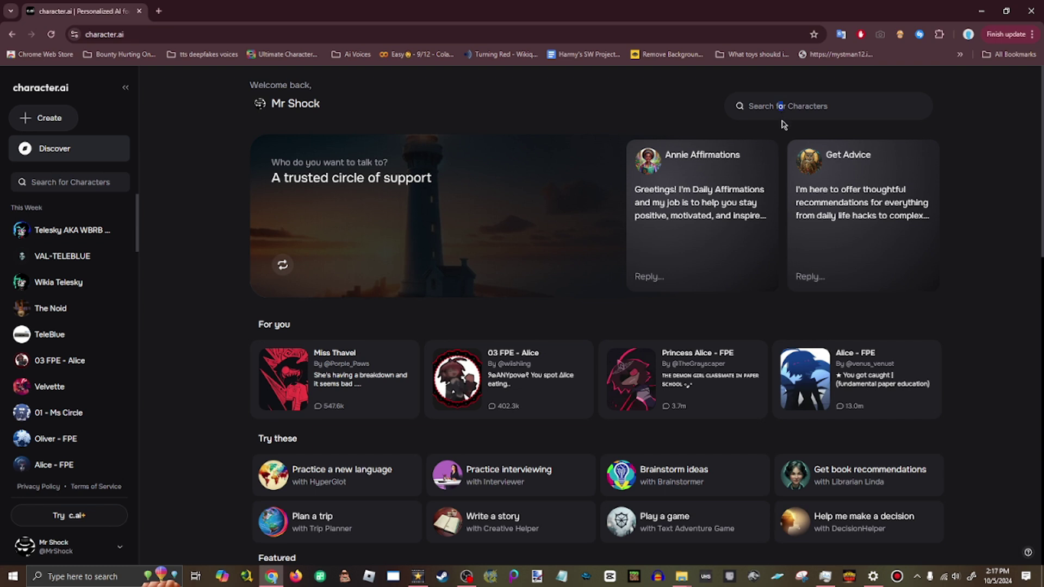
pyautogui.click(808, 104)
pyautogui.write('te')
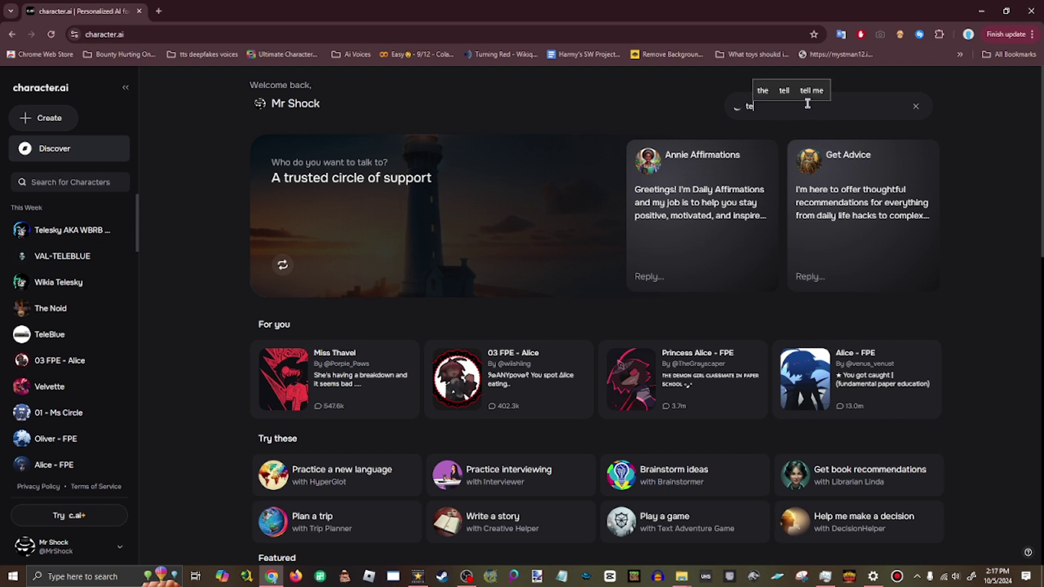
pyautogui.write('xt to speech')
pyautogui.press('Return')
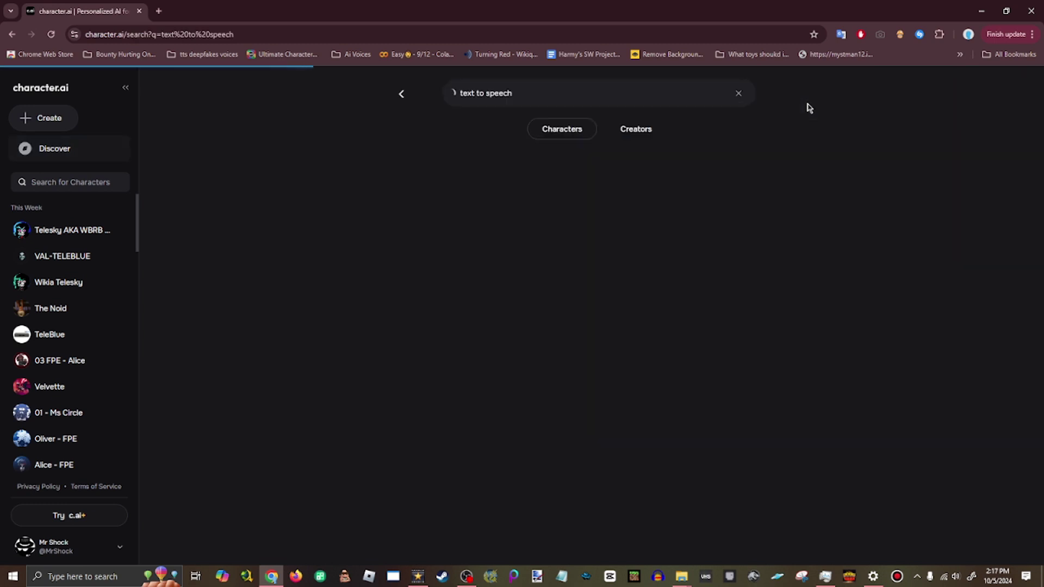
pyautogui.scroll(-2, 913, 304)
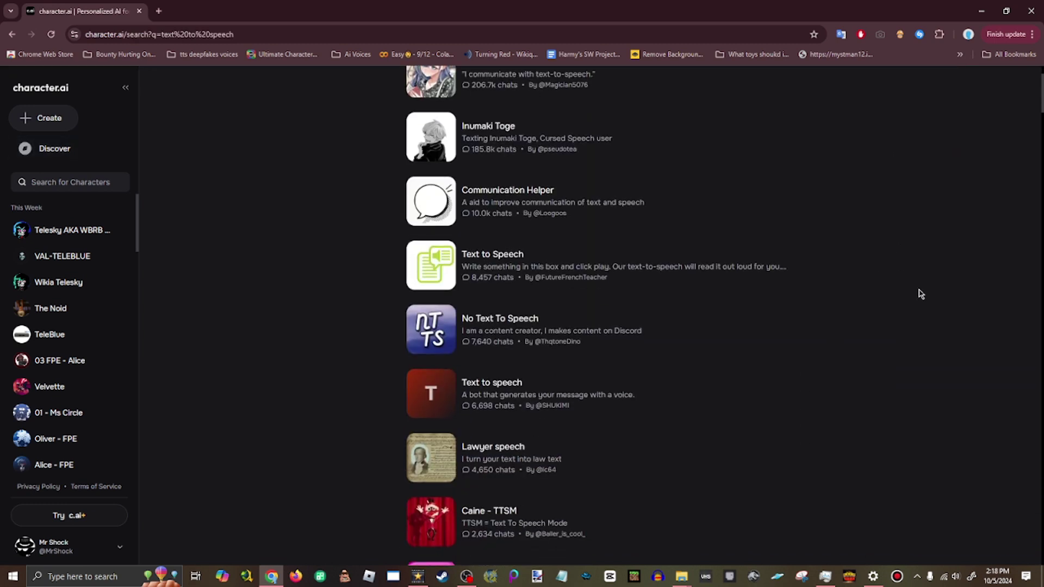
pyautogui.click(759, 380)
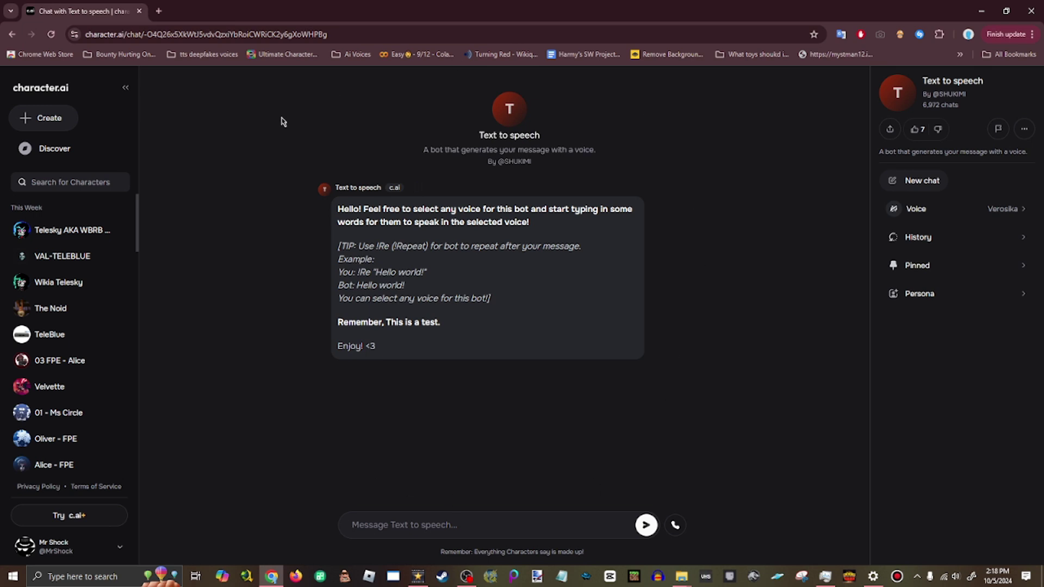
# Turn on voiced replies for the Text to speech bot from the right panel.
pyautogui.click(894, 212)
# Open the bot's voice choices and click into the voice library search field.
pyautogui.click(917, 213)
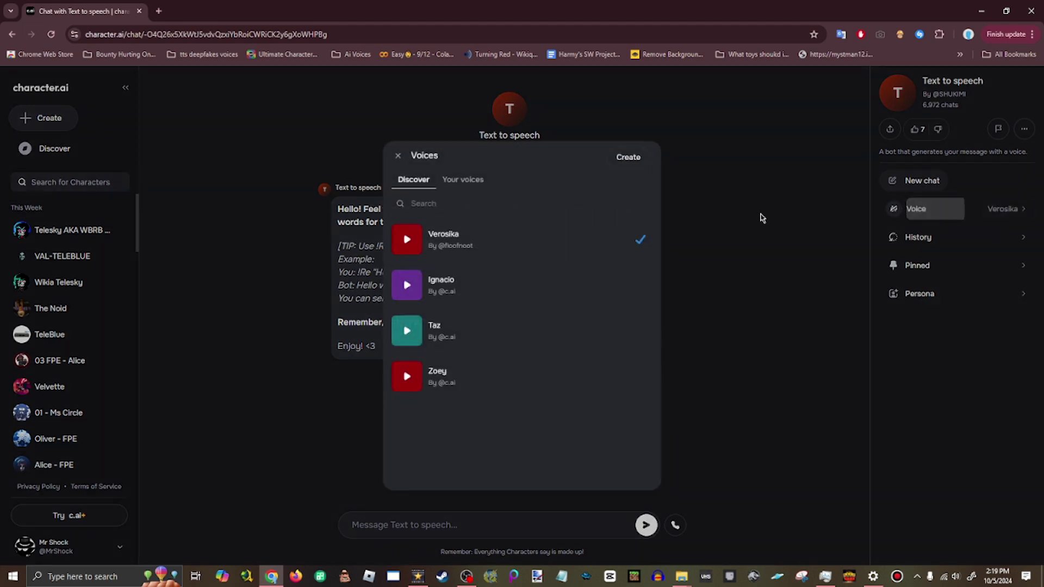
pyautogui.click(443, 200)
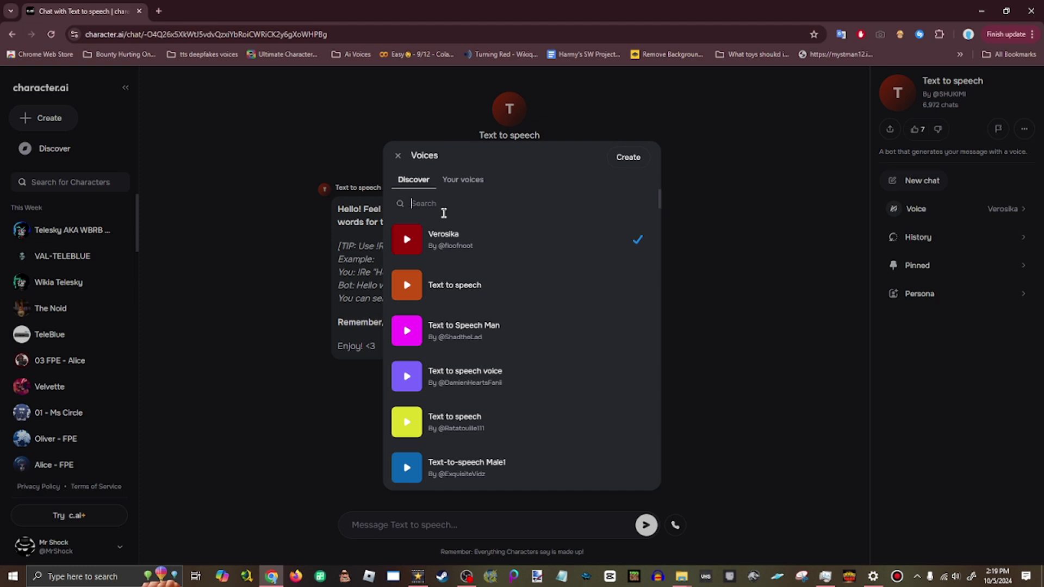
# Check Your voices, return to Discover, then start Create and click Agree & Continue.
pyautogui.click(463, 180)
pyautogui.click(412, 181)
pyautogui.click(627, 157)
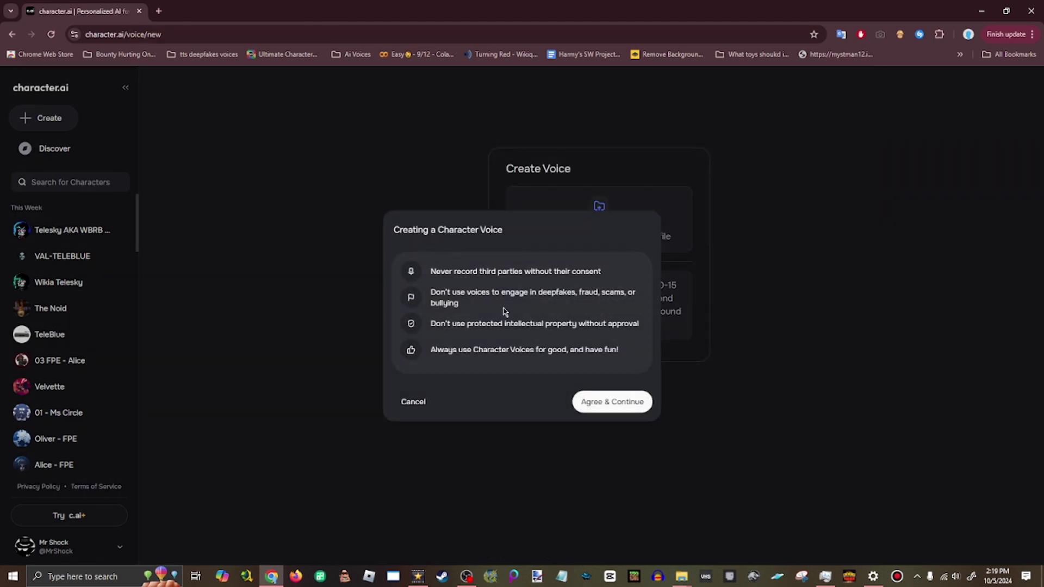
pyautogui.click(593, 407)
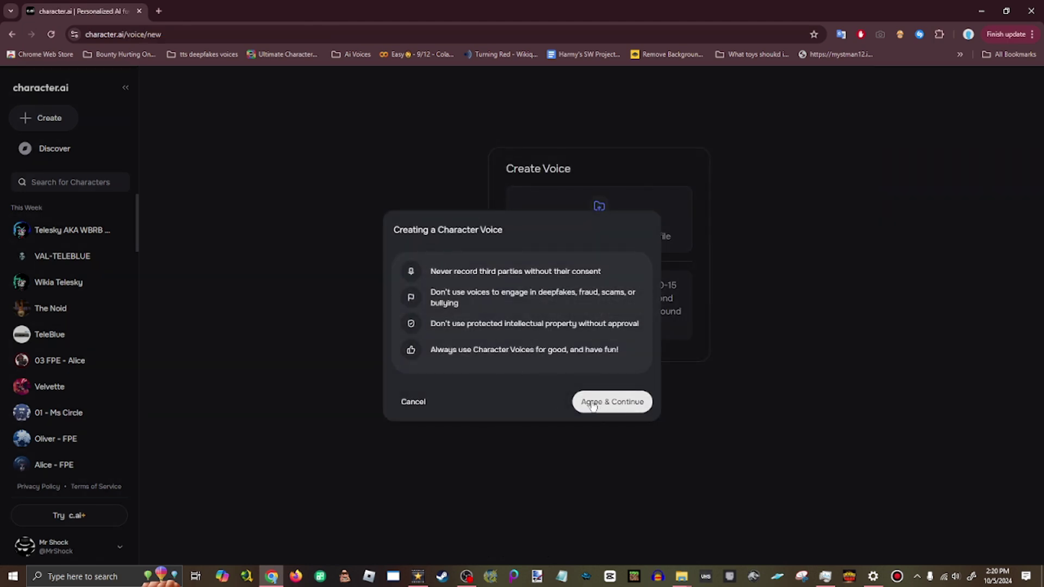
pyautogui.click(610, 407)
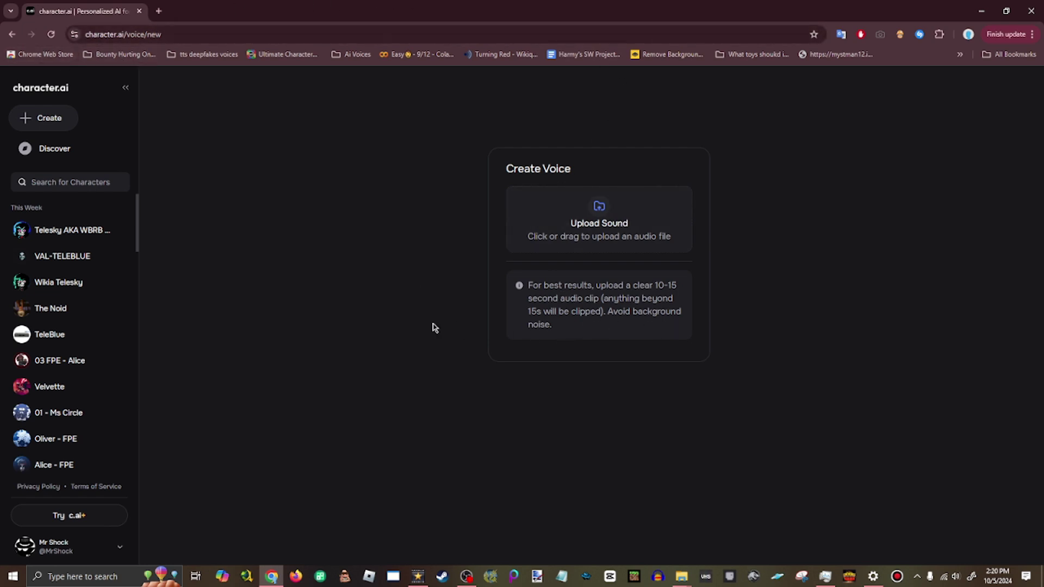
# Search the voice library for 'Velvette', preview the first result and select it.
pyautogui.click(11, 34)
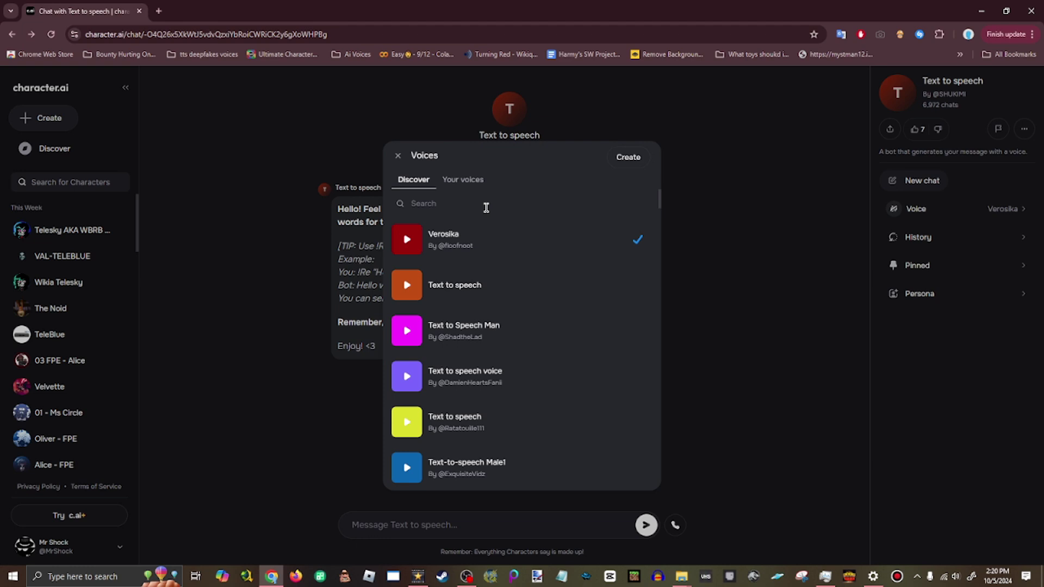
pyautogui.click(445, 209)
pyautogui.write('Velv')
pyautogui.press('BackSpace')
pyautogui.press('BackSpace')
pyautogui.press('BackSpace')
pyautogui.write('elvette')
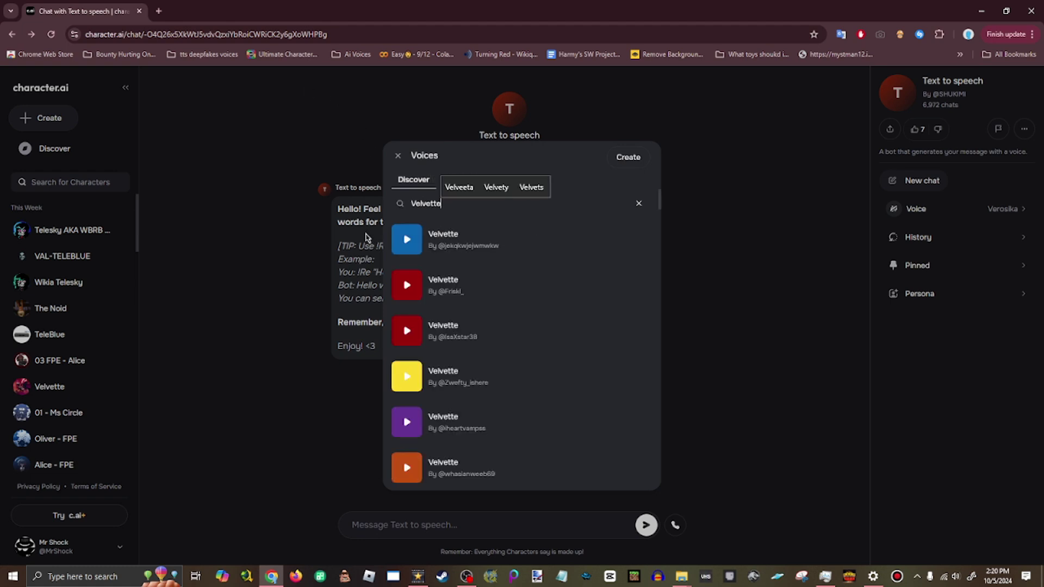
pyautogui.click(405, 239)
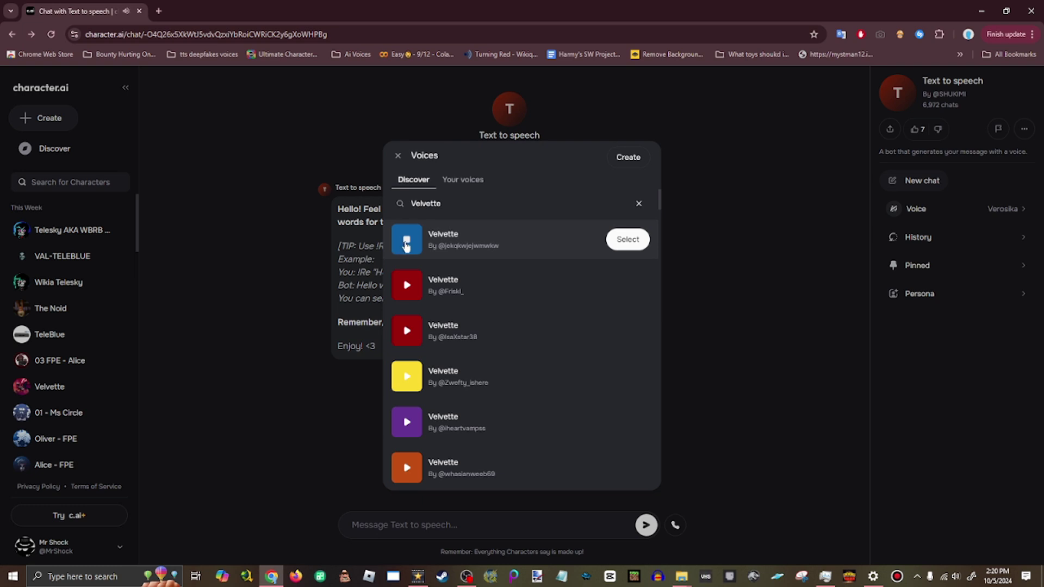
pyautogui.click(628, 240)
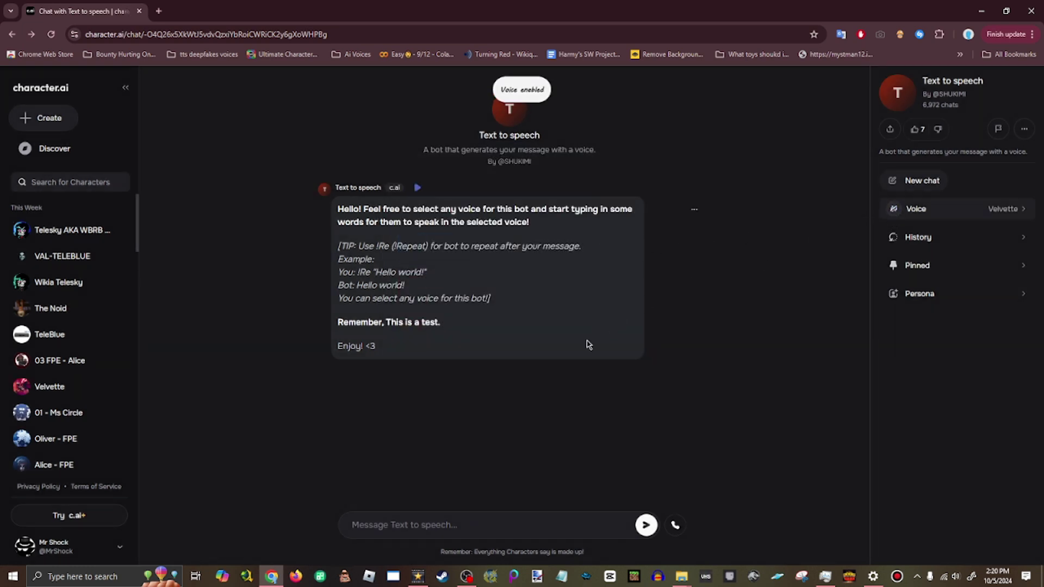
# Toggle voice playback off and send !Re "Hello World! I'm Velvet!" to the bot.
pyautogui.click(894, 212)
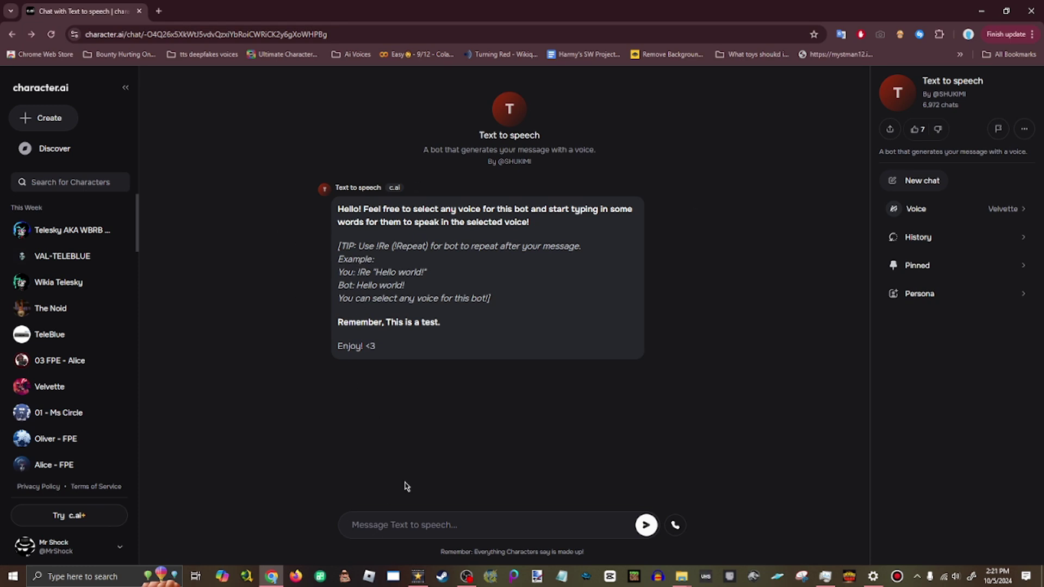
pyautogui.write('!Re ')
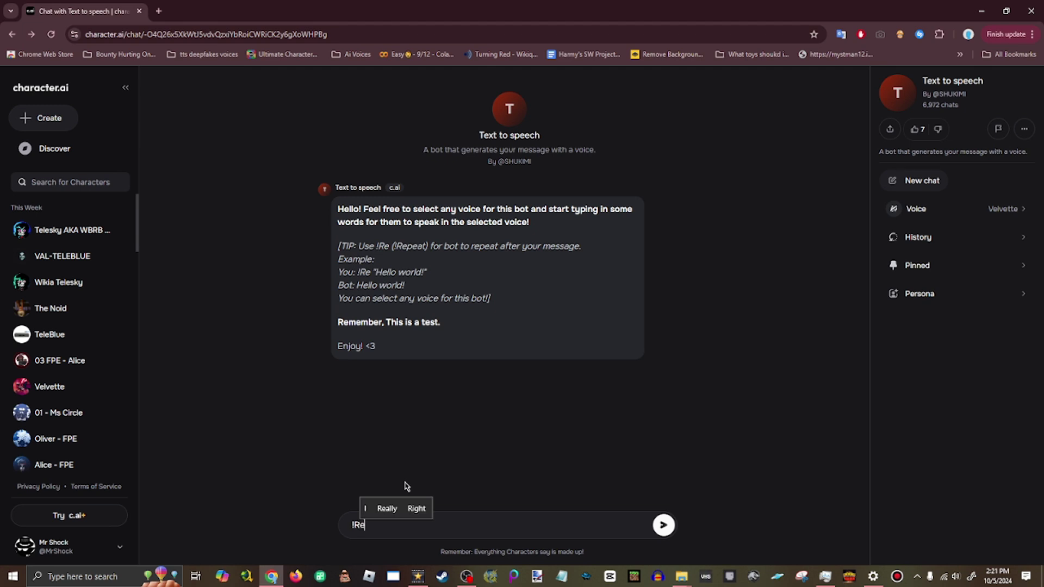
pyautogui.write('"')
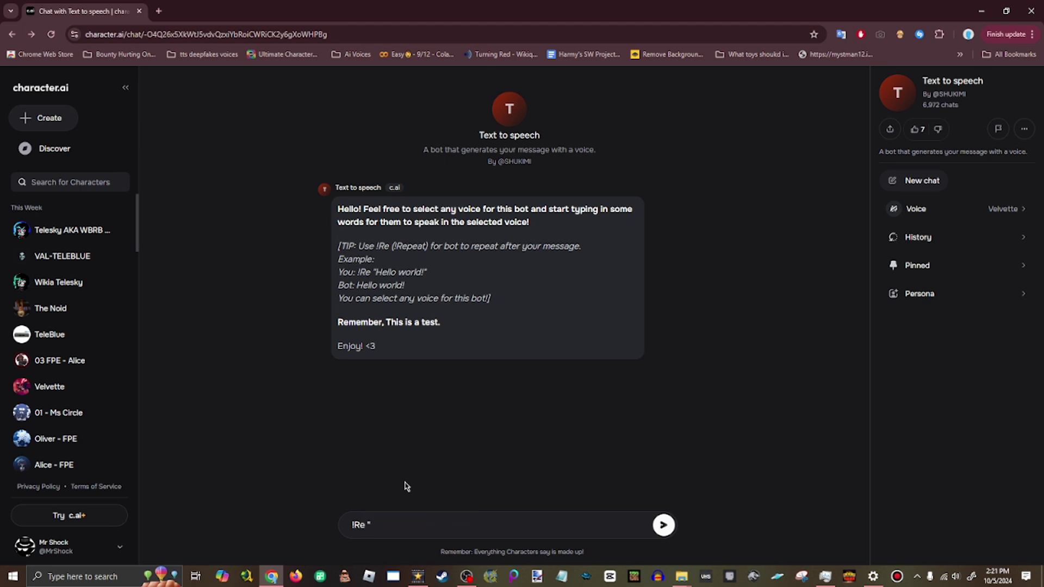
pyautogui.write('Hellow')
pyautogui.press('BackSpace')
pyautogui.write('w')
pyautogui.press('BackSpace')
pyautogui.write("World! I'm Velvet")
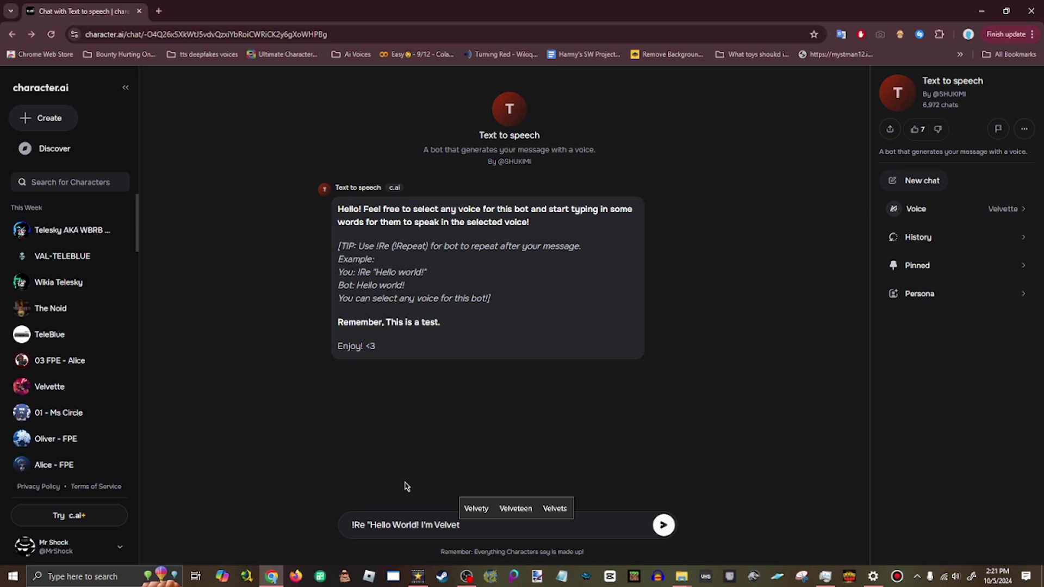
pyautogui.write('!')
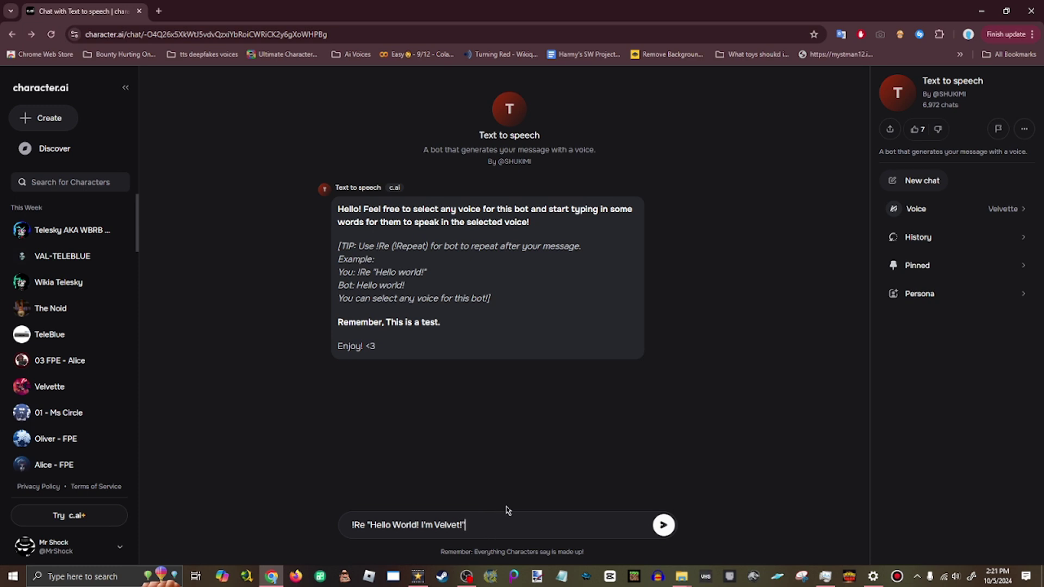
pyautogui.press('Return')
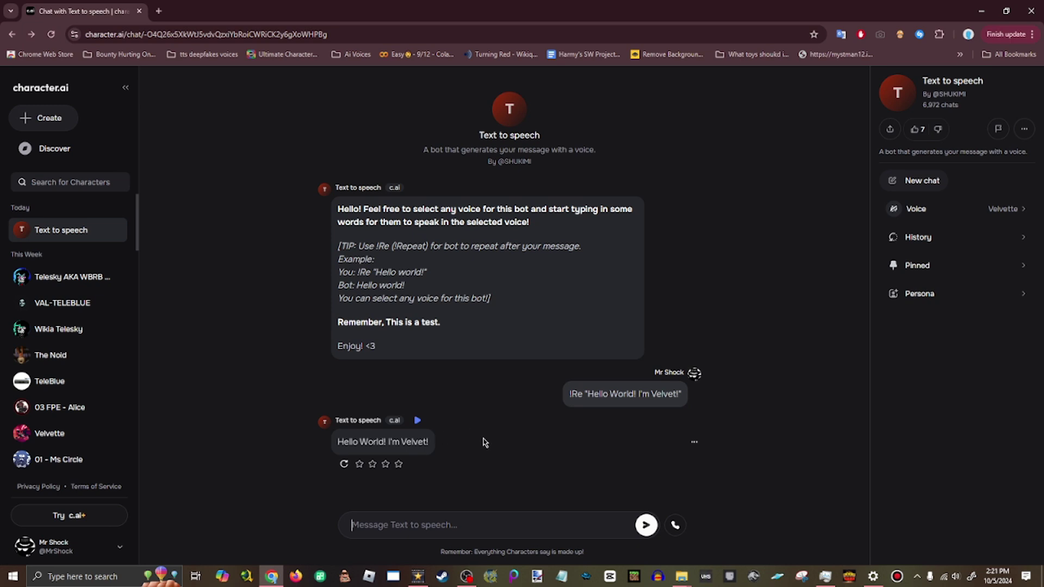
# Play the bot's "Hello World! I'm Velvet!" reply aloud.
pyautogui.moveTo(383, 442)
pyautogui.click(417, 420)
# Paste the earlier !Re request, change Velvet to Velvette, and send it.
pyautogui.moveTo(569, 396); pyautogui.dragTo(686, 393)
pyautogui.hotkey('ctrl', 'c')
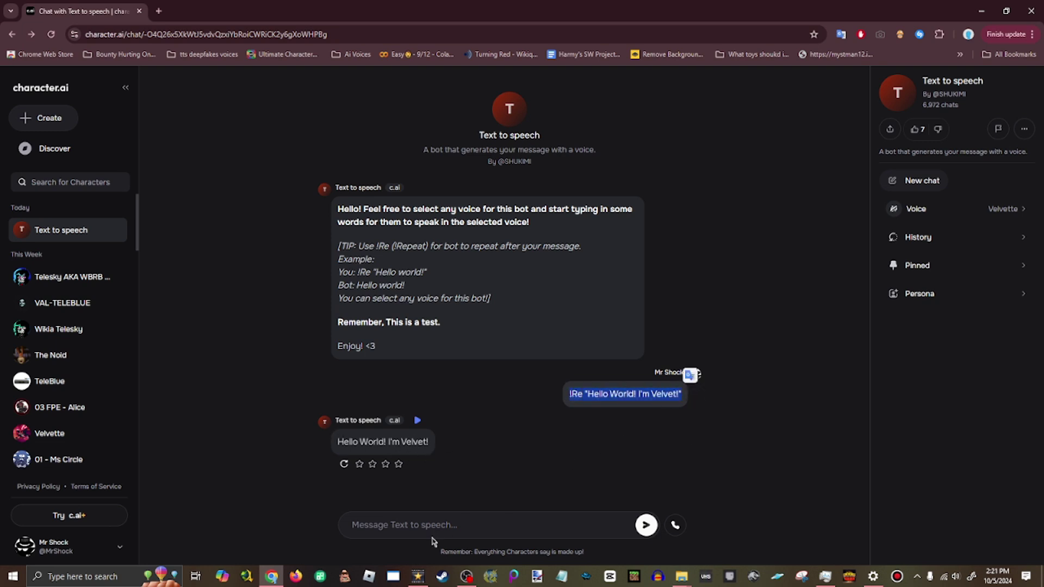
pyautogui.click(430, 523)
pyautogui.hotkey('ctrl', 'v')
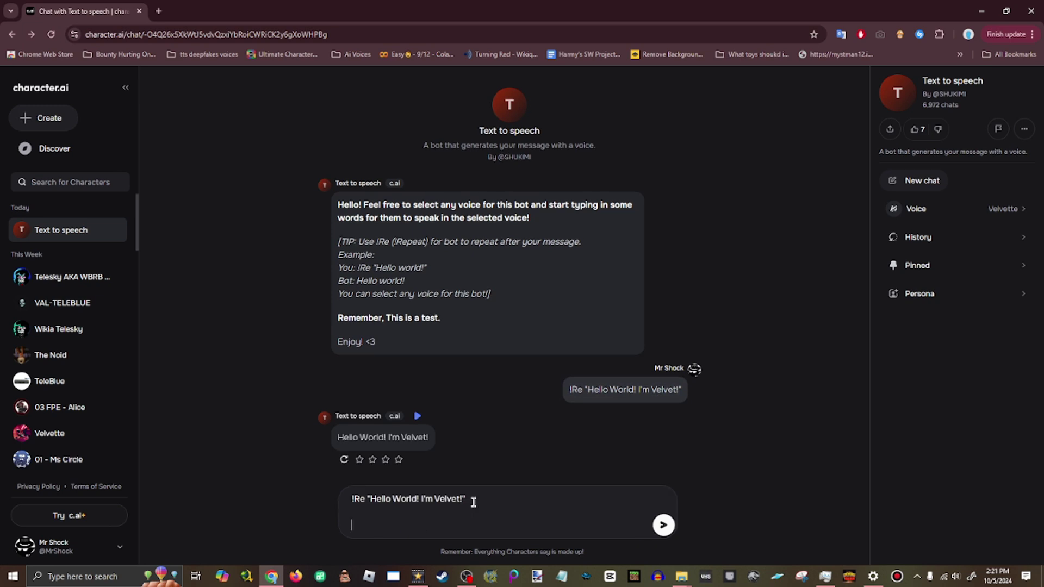
pyautogui.press('Left')
pyautogui.press('Left')
pyautogui.write('te')
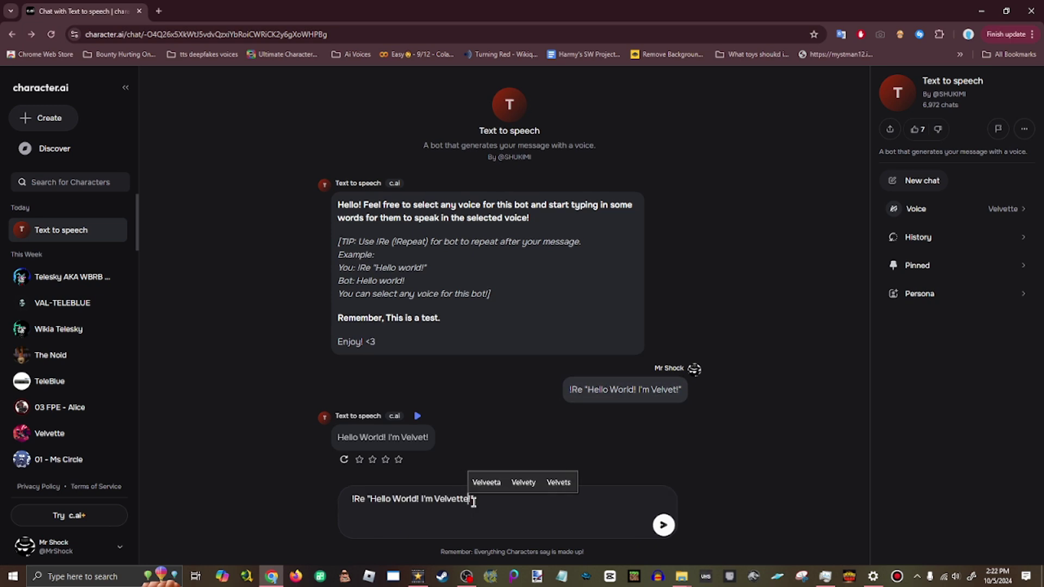
pyautogui.press('Return')
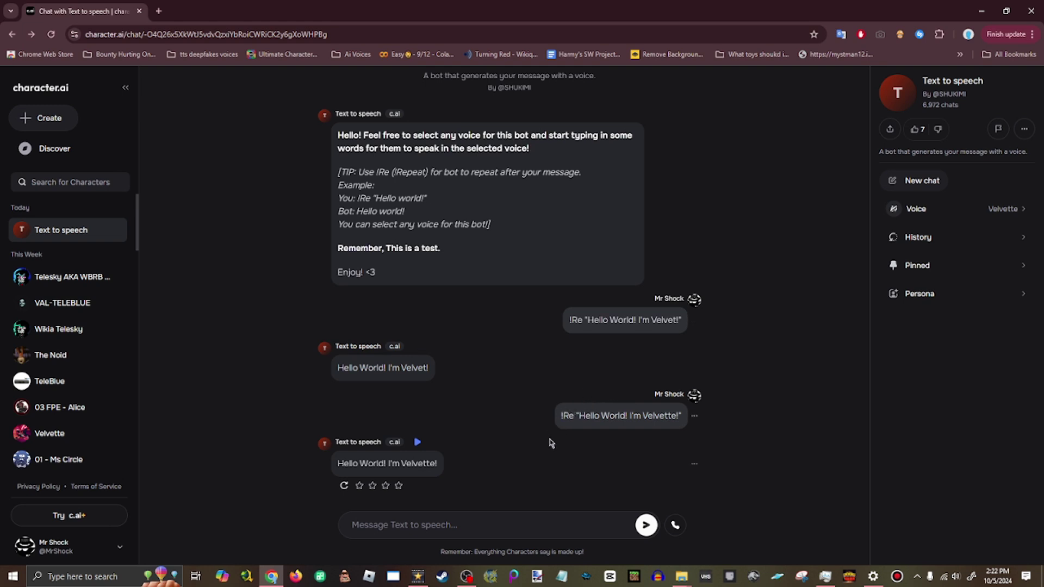
pyautogui.moveTo(490, 200)
pyautogui.scroll(2, 781, 239)
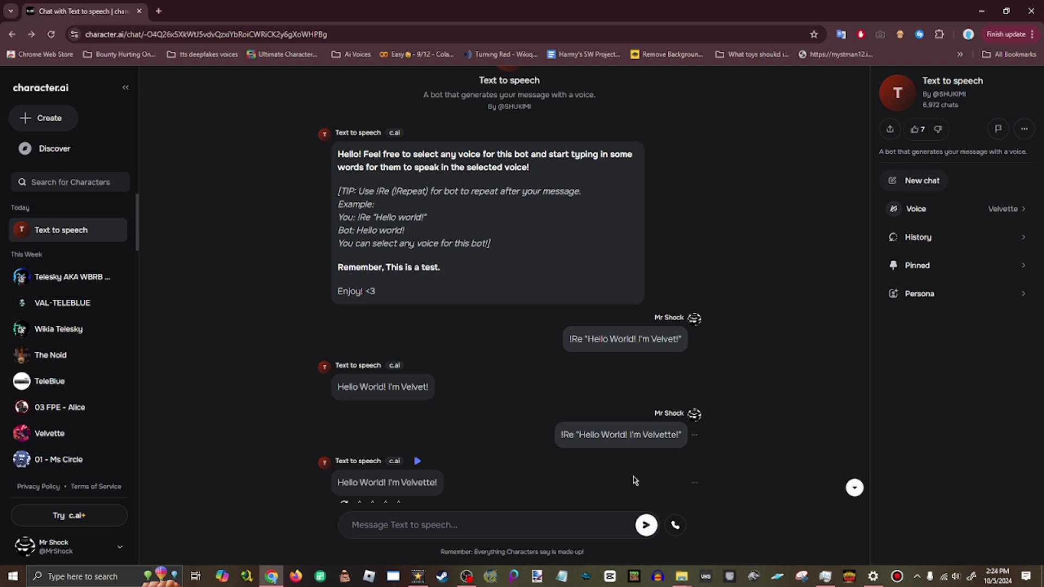
pyautogui.scroll(-1, 715, 443)
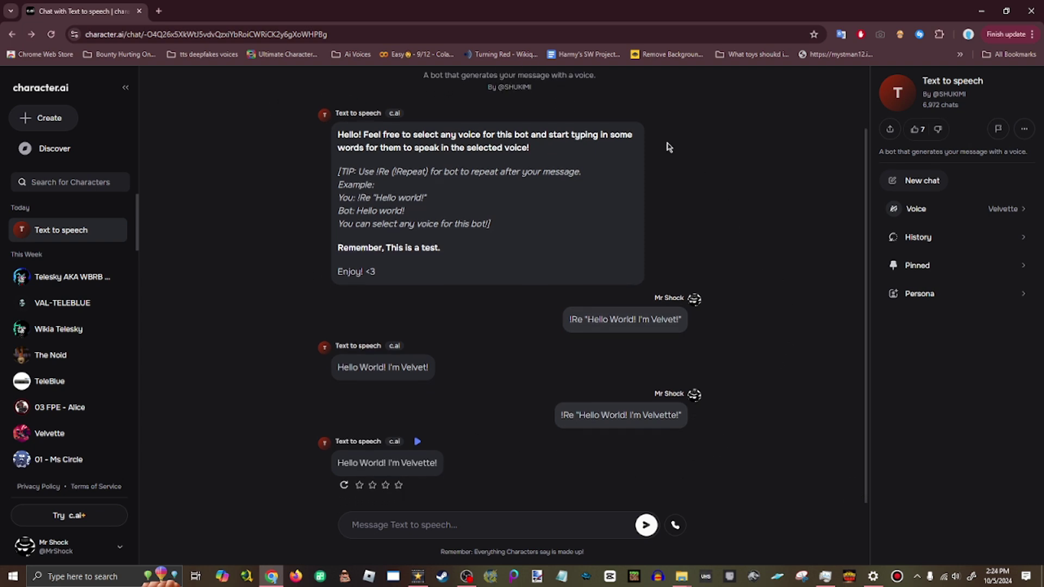